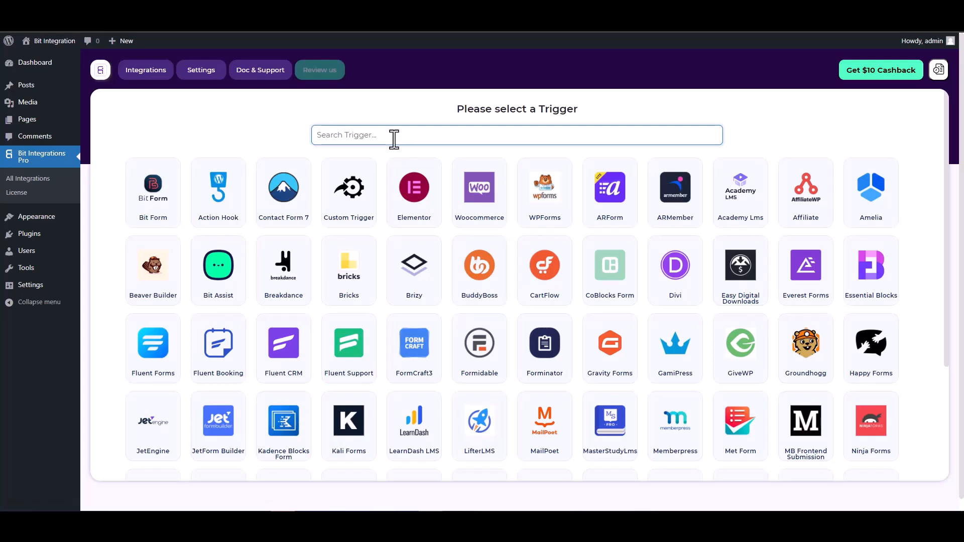
# - Search 'co', pick CoBlocks Form as the trigger, and start fetching its submissions
pyautogui.write('co')
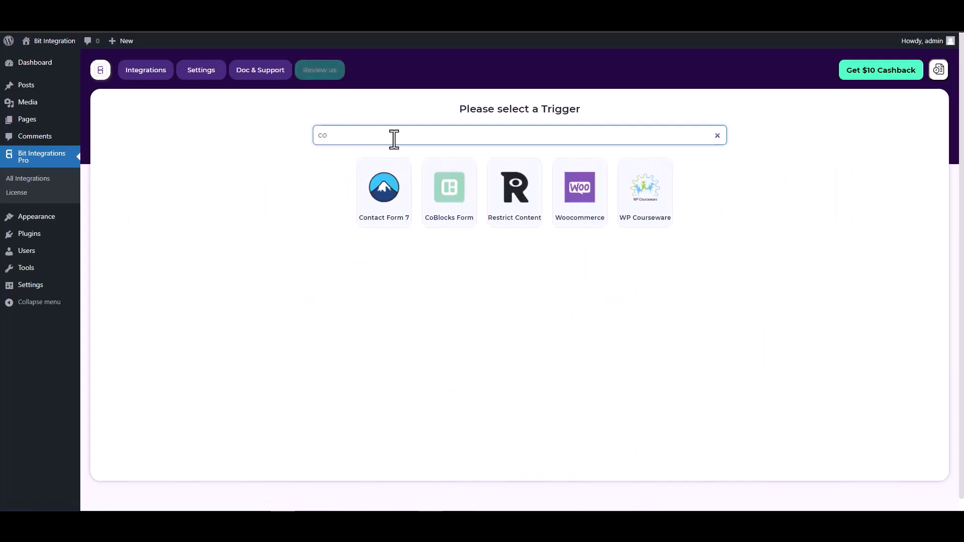
pyautogui.click(448, 194)
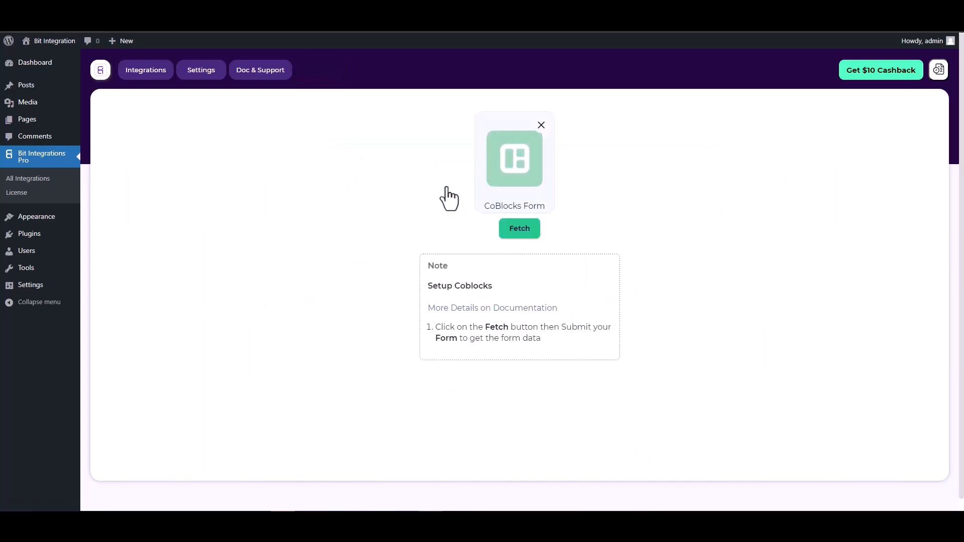
pyautogui.click(511, 231)
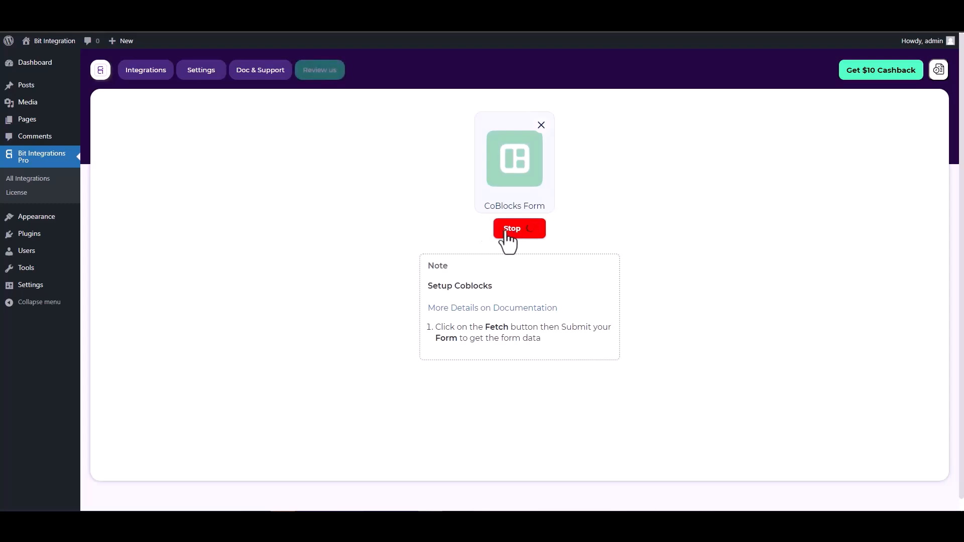
# - Open the Coblock page in the editor and inspect the Hidden field holding 125
pyautogui.click(201, 11)
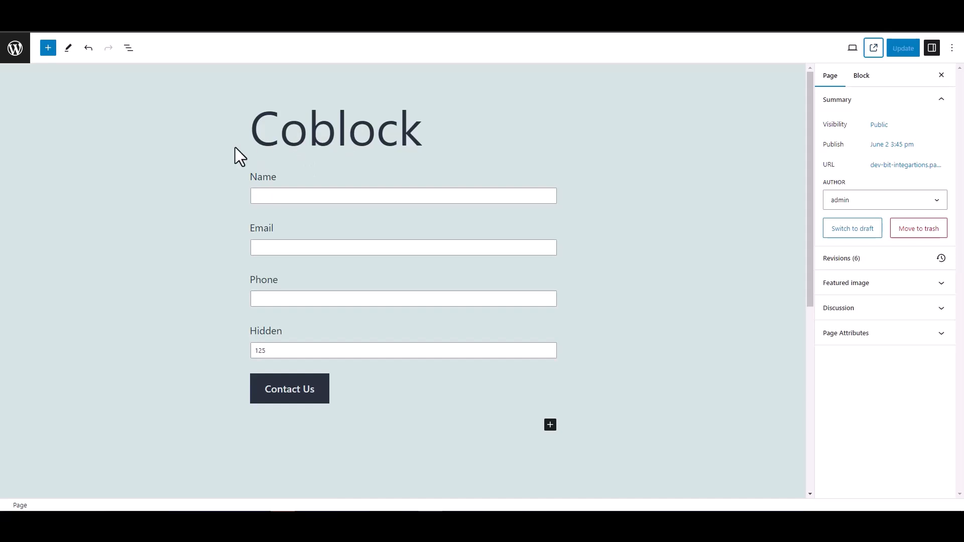
pyautogui.doubleClick(249, 333)
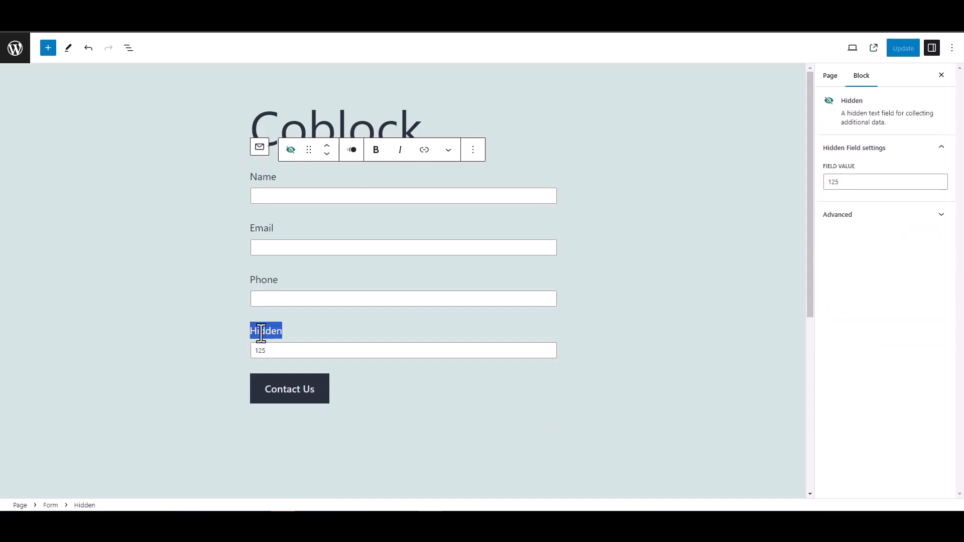
# - On the live Coblock page, submit the form with name 'test', a test e-mail and a phone number
pyautogui.click(208, 314)
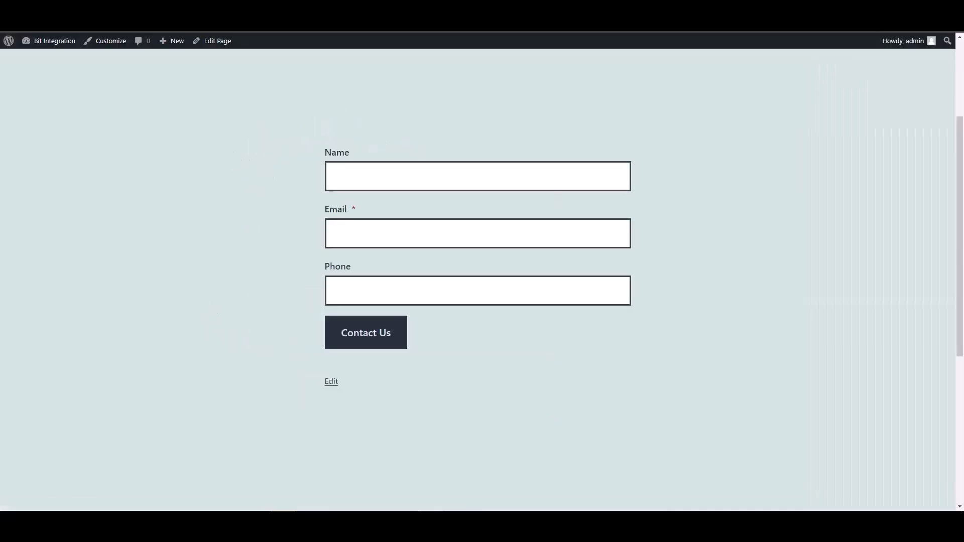
pyautogui.click(367, 179)
pyautogui.write('test')
pyautogui.press('Tab')
pyautogui.write('test@')
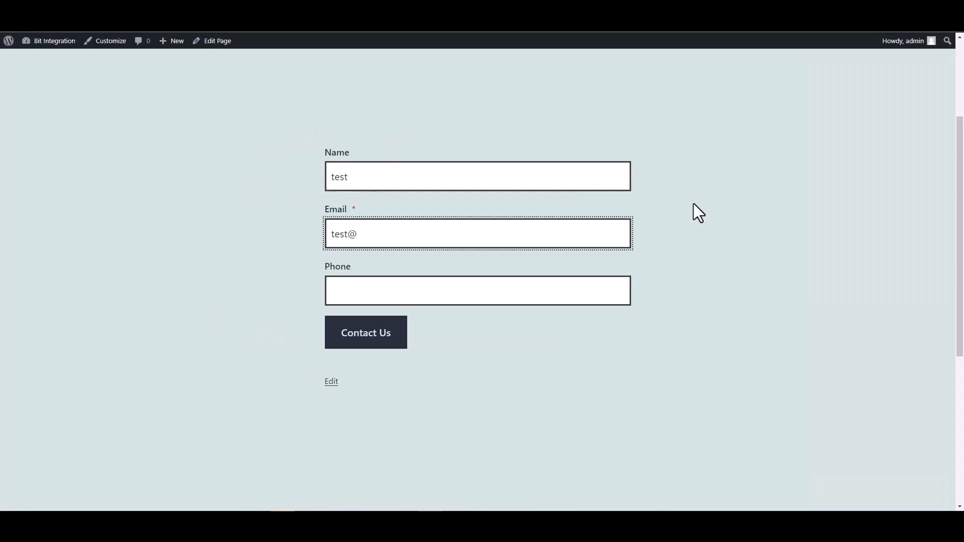
pyautogui.write('test.com')
pyautogui.click(576, 292)
pyautogui.write('12345678')
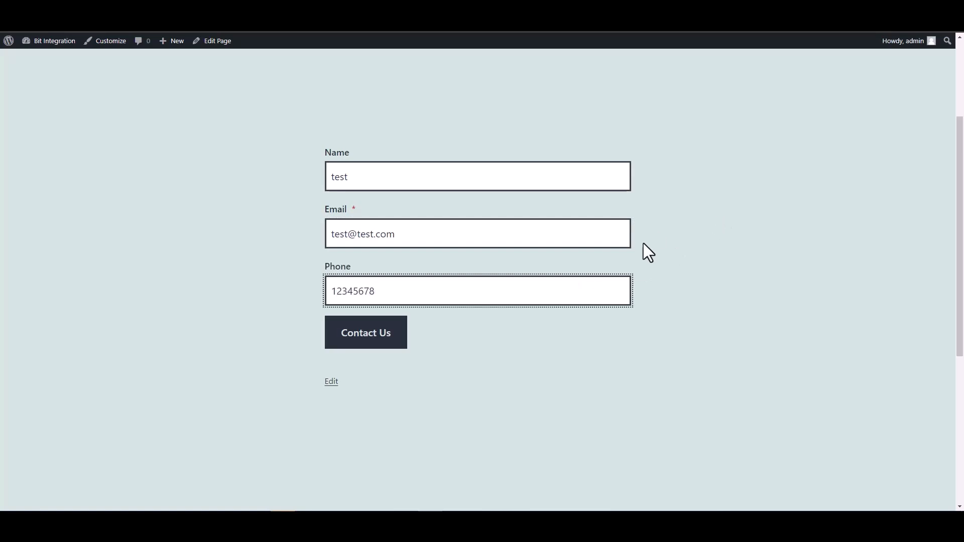
pyautogui.click(399, 341)
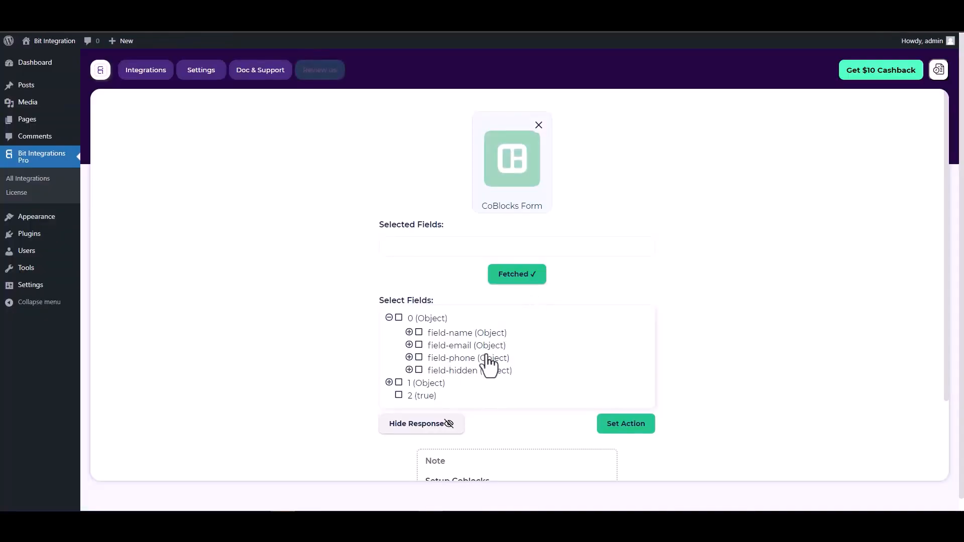
# - Select the fetched fields field-name, field-email, field-phone and field-hidden
pyautogui.click(419, 333)
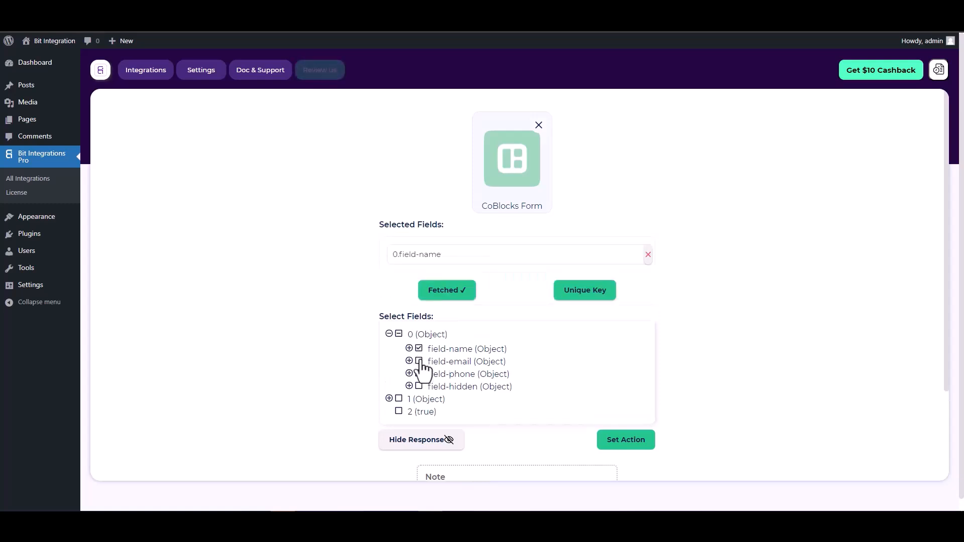
pyautogui.click(420, 363)
pyautogui.click(420, 400)
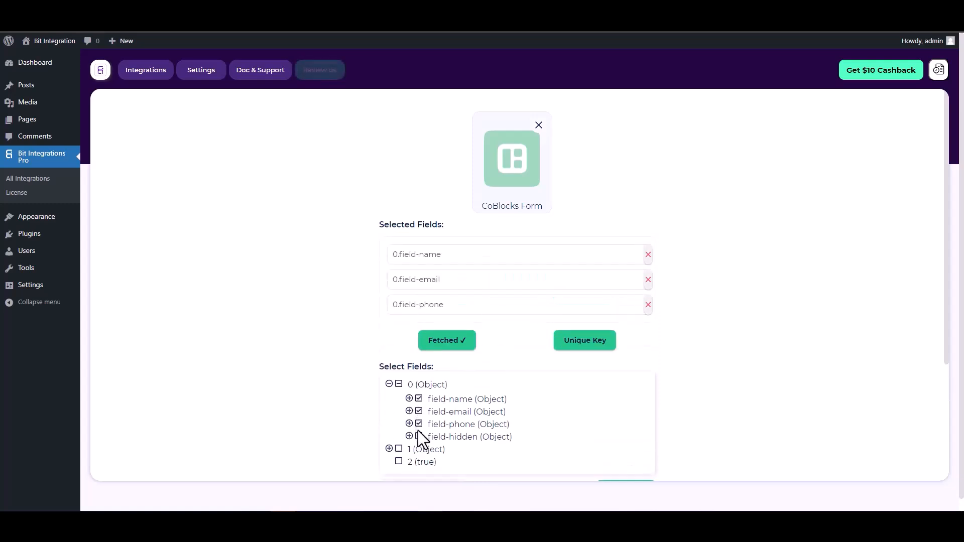
pyautogui.click(420, 437)
# - Set 0.field-hidden as the unique primary key and proceed
pyautogui.scroll(-1, 514, 310)
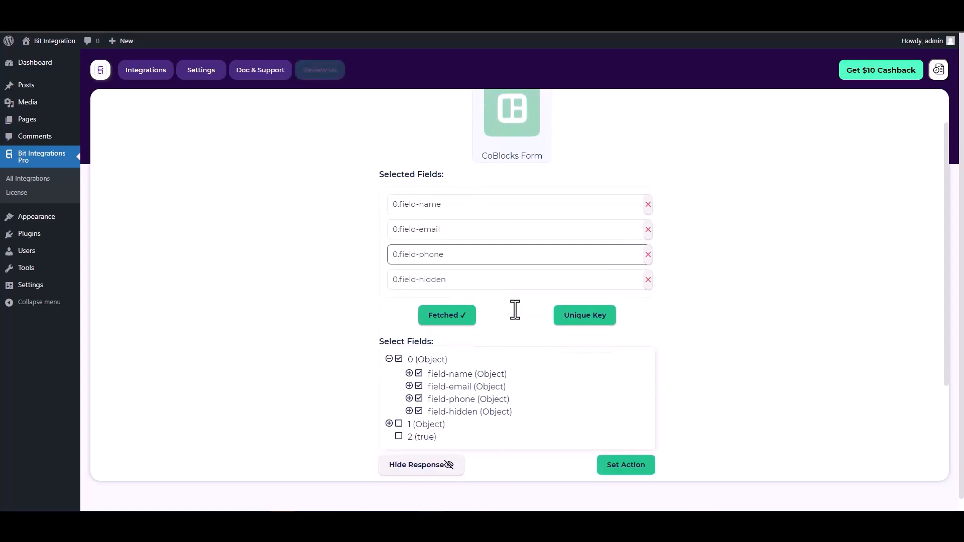
pyautogui.click(580, 317)
pyautogui.click(525, 278)
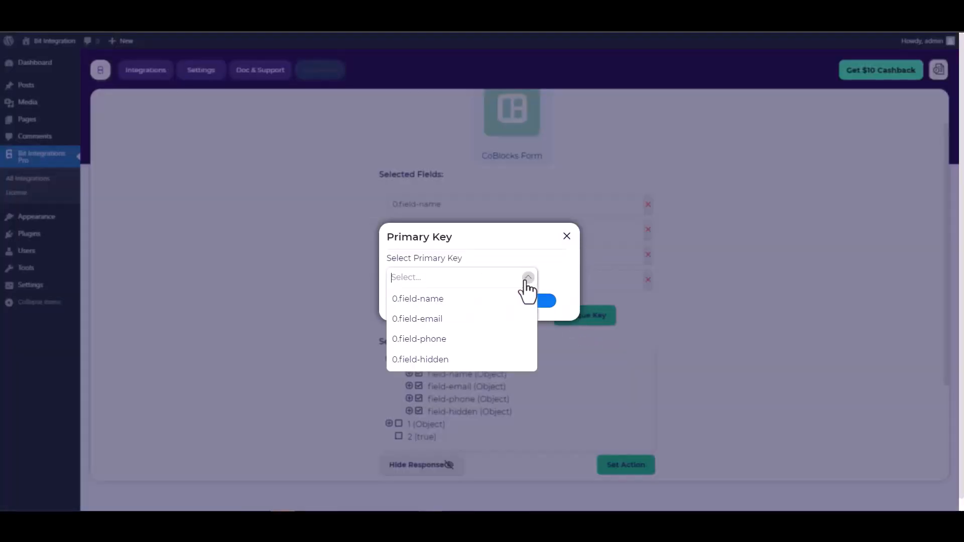
pyautogui.click(430, 360)
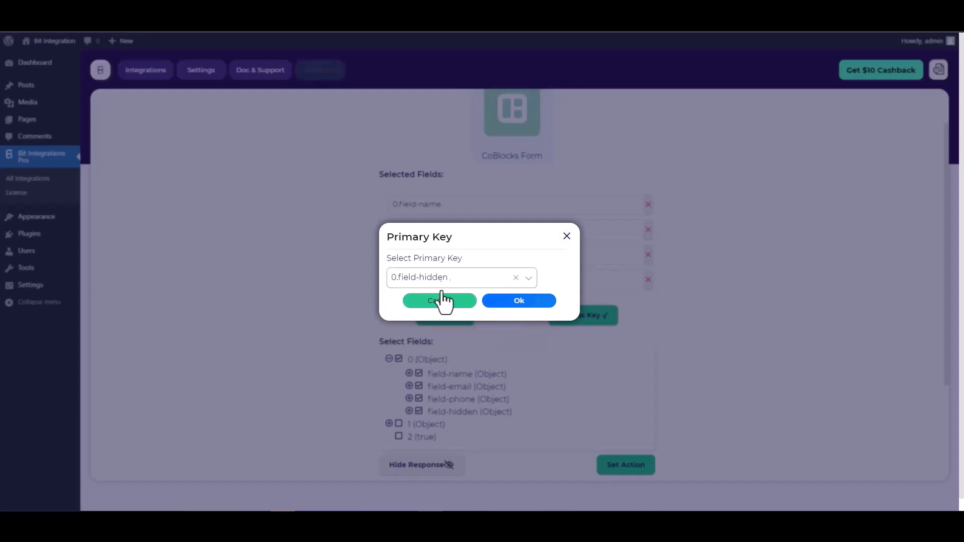
pyautogui.click(523, 307)
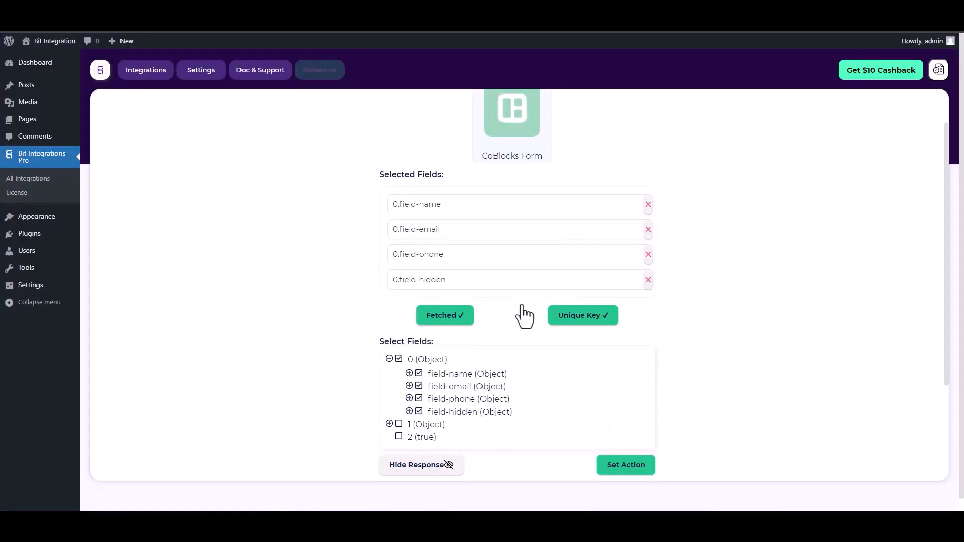
pyautogui.scroll(-2, 508, 296)
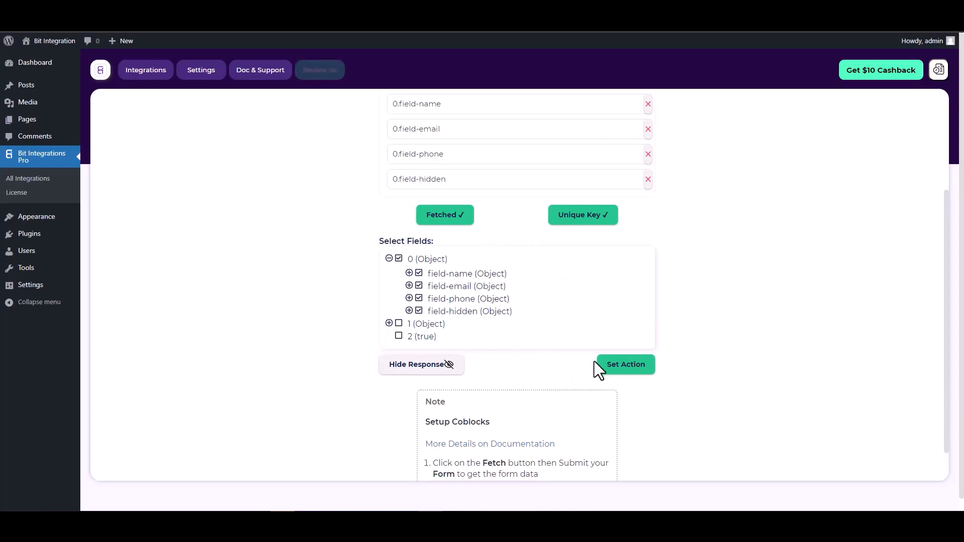
pyautogui.click(626, 365)
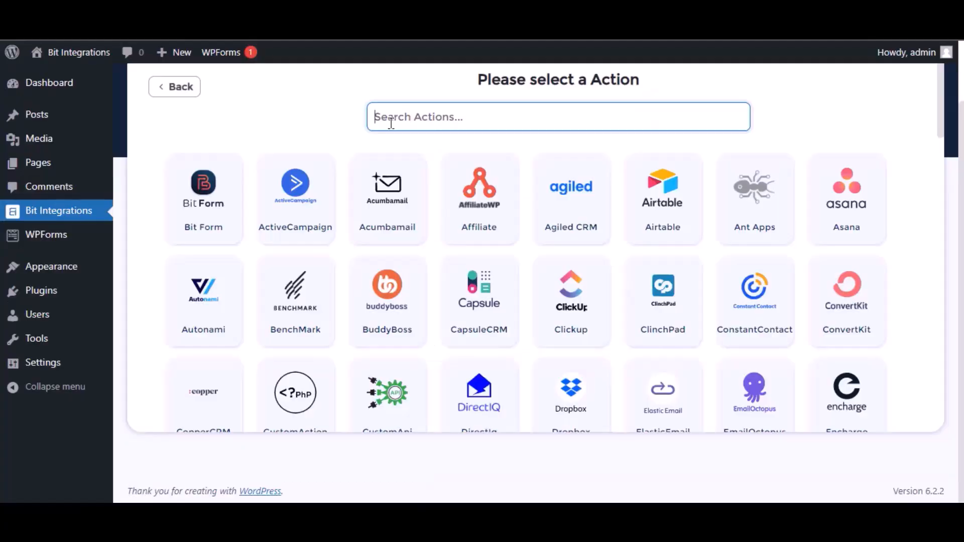
# - Pick Zoho Bigin as the action and set its data center to zoho.com
pyautogui.write('bigin')
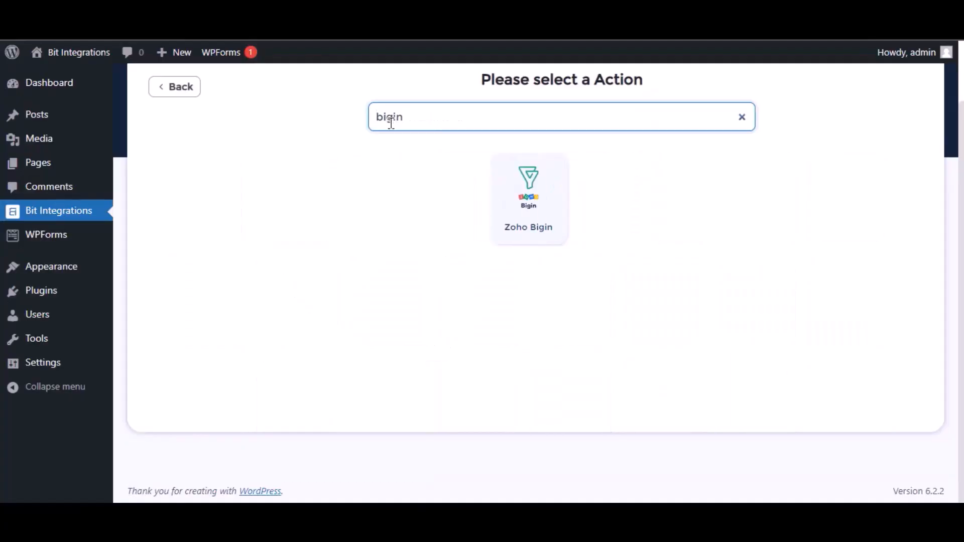
pyautogui.click(551, 198)
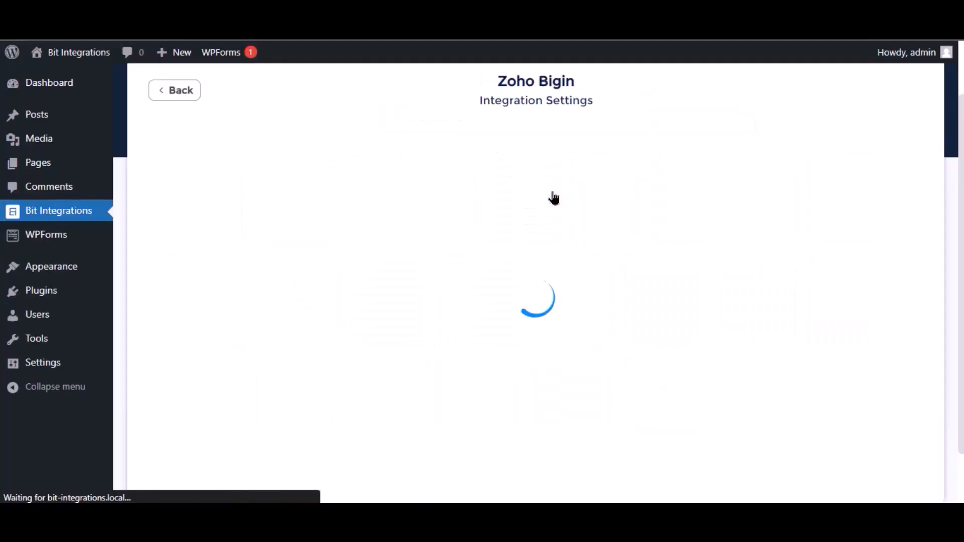
pyautogui.click(230, 190)
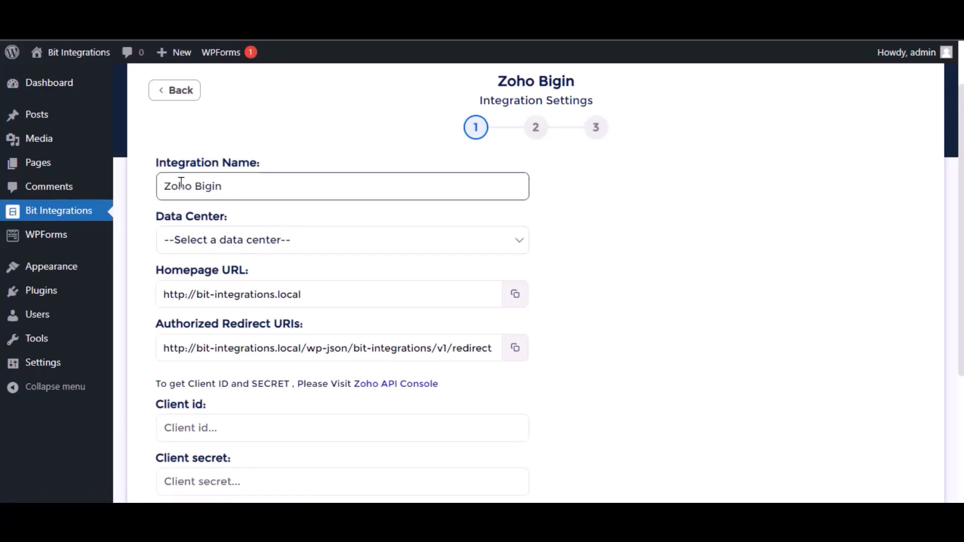
pyautogui.moveTo(259, 181); pyautogui.dragTo(152, 175)
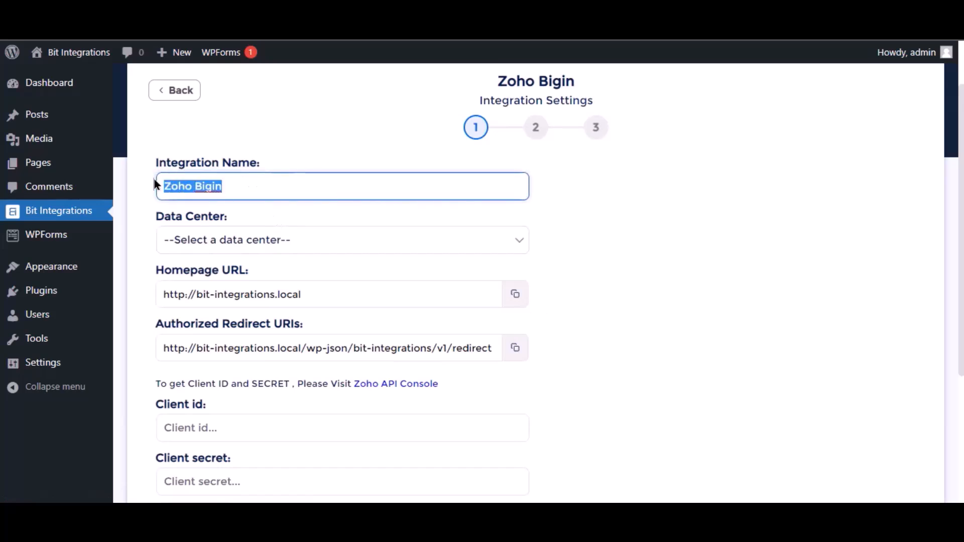
pyautogui.click(263, 241)
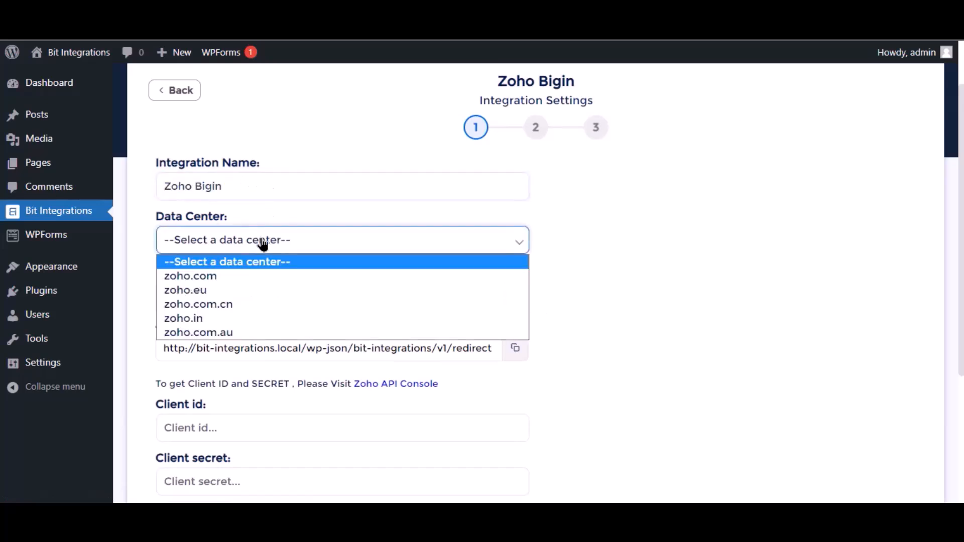
pyautogui.click(252, 277)
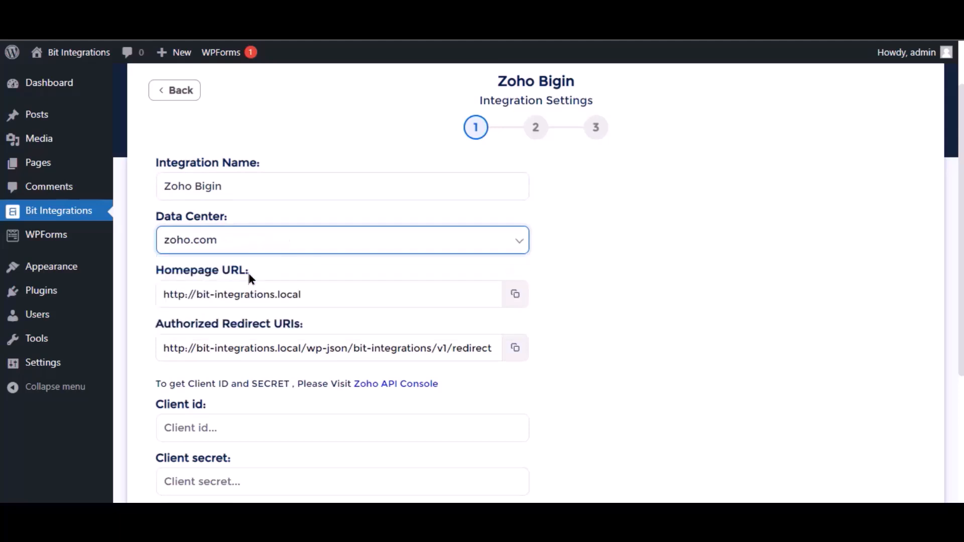
pyautogui.scroll(-3, 330, 267)
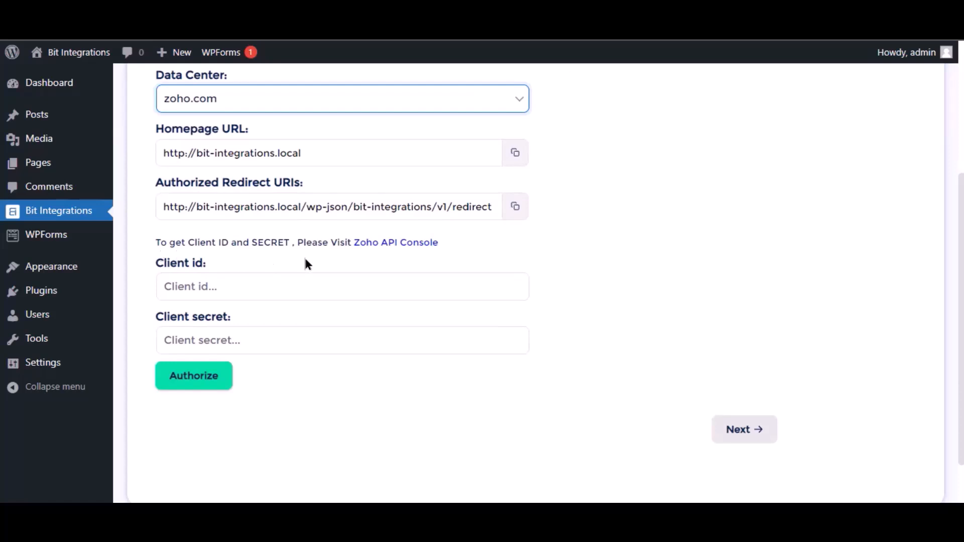
# - In Zoho API Console, start a server-based client named 'Bit Integrations'
pyautogui.click(412, 244)
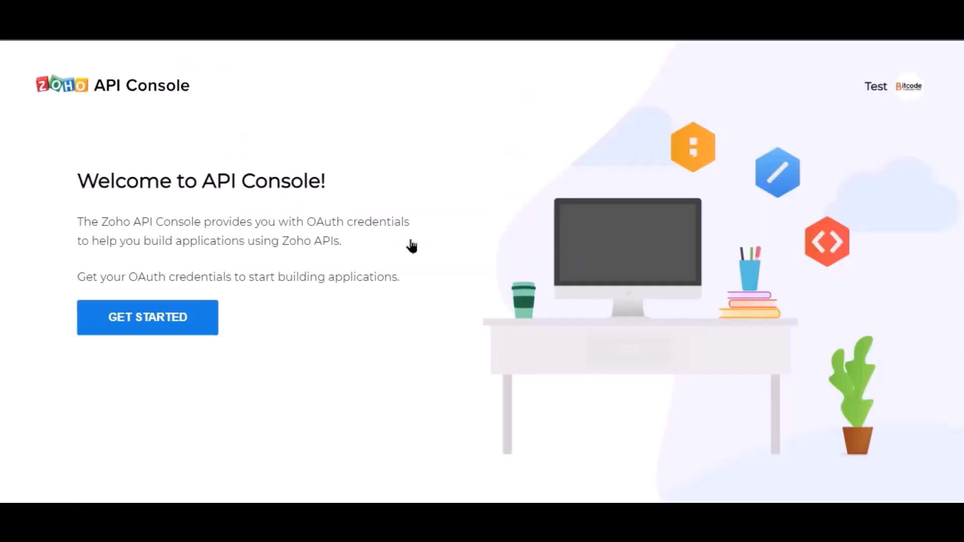
pyautogui.click(168, 329)
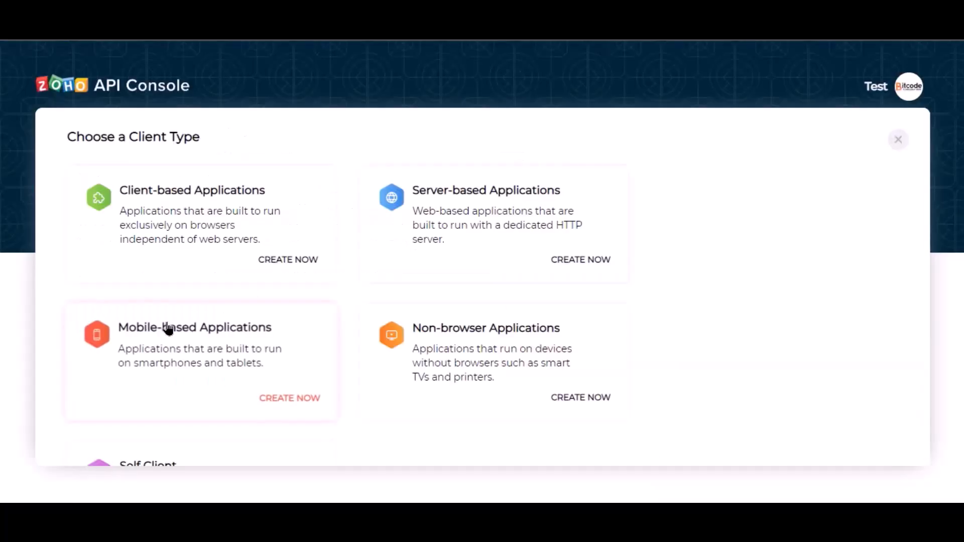
pyautogui.click(448, 254)
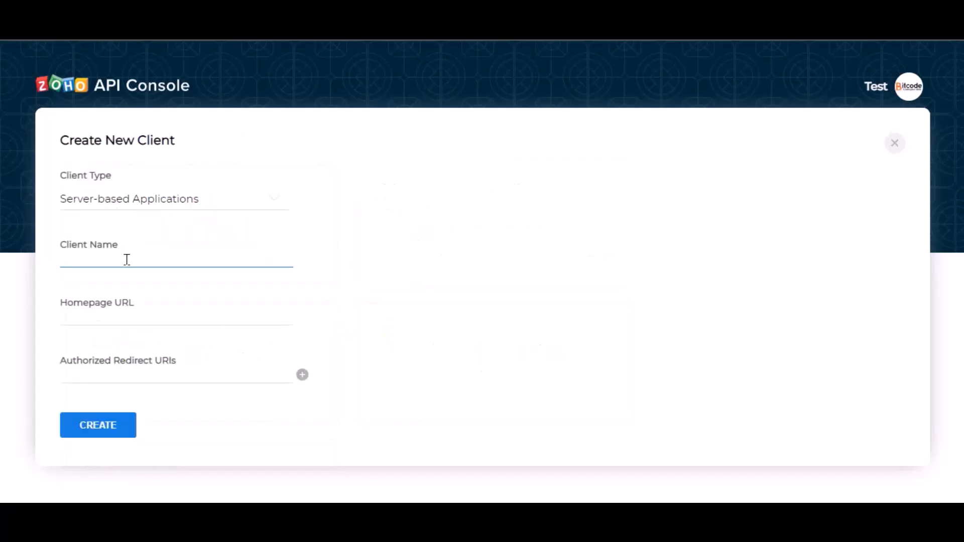
pyautogui.write('Bit Integrations')
# - Paste the homepage URL and redirect URI from Bit Integrations, then create the client
pyautogui.click(156, 322)
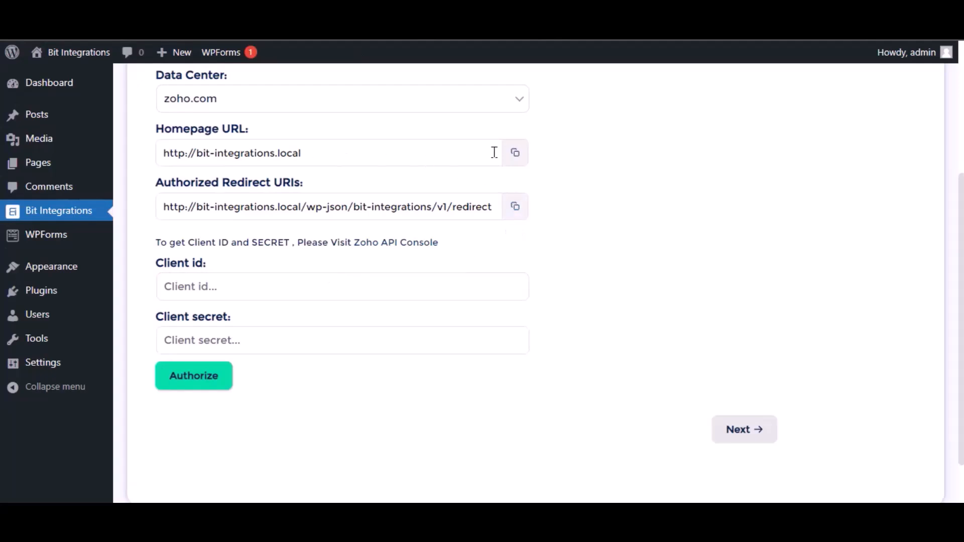
pyautogui.click(515, 153)
pyautogui.click(513, 20)
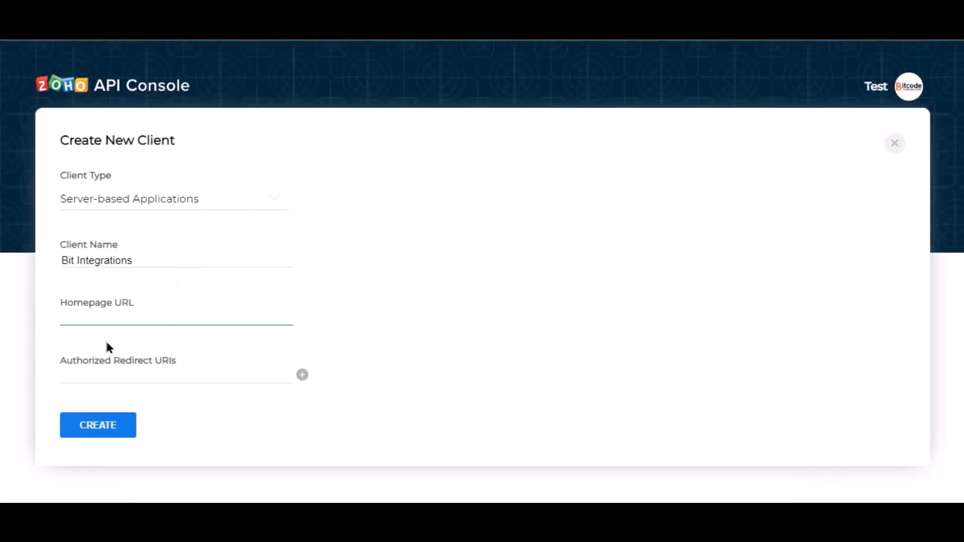
pyautogui.hotkey('ctrl', 'v')
pyautogui.click(415, 292)
pyautogui.click(387, 20)
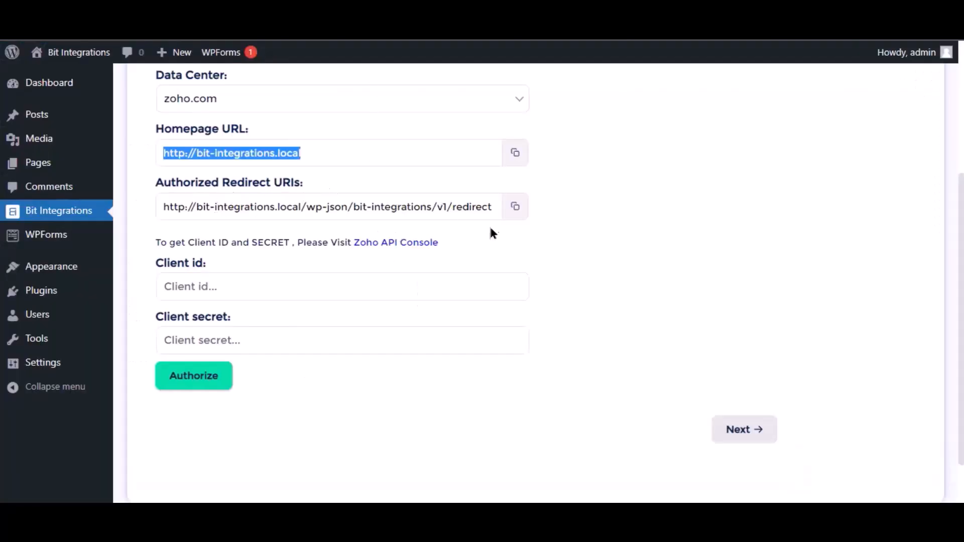
pyautogui.click(516, 208)
pyautogui.click(387, 20)
pyautogui.click(130, 376)
pyautogui.hotkey('ctrl', 'v')
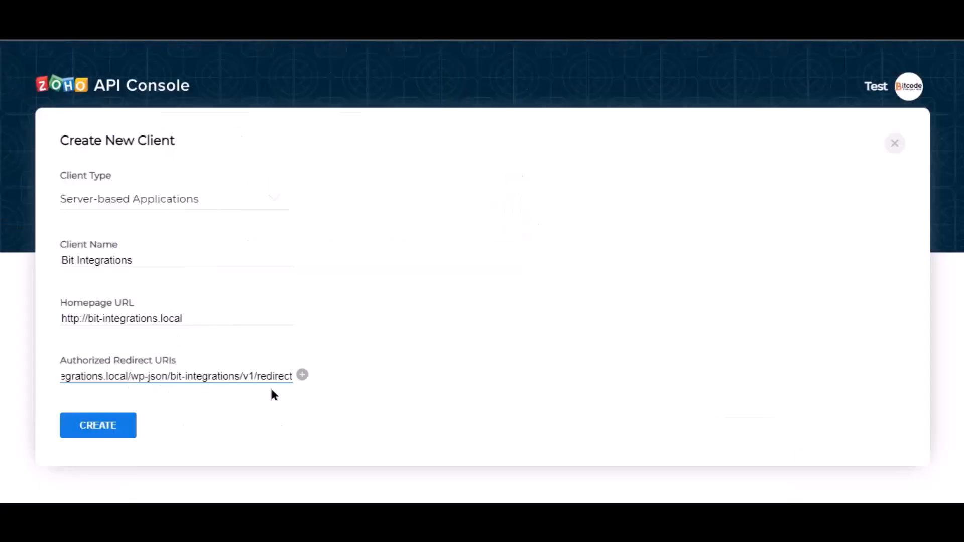
pyautogui.click(98, 431)
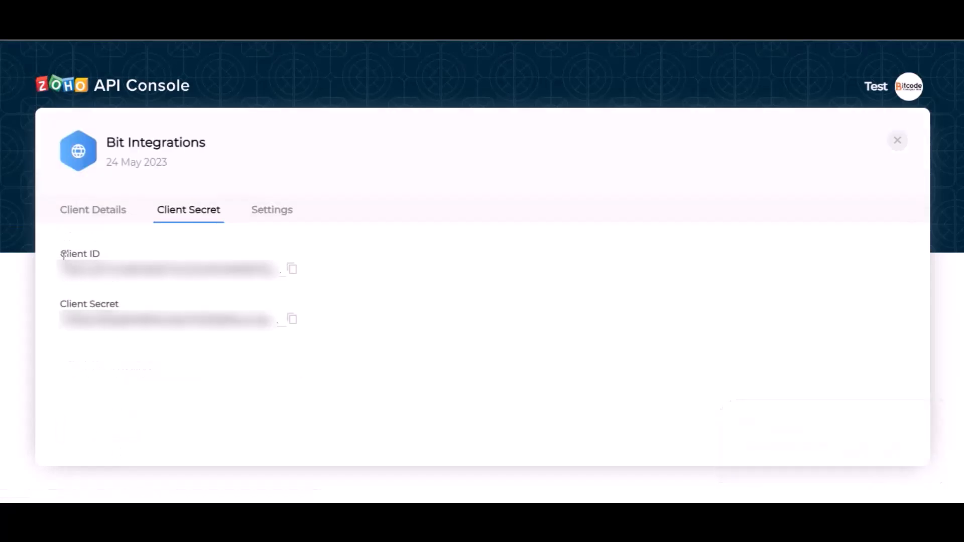
# - Copy the Zoho Client ID and Client Secret into Bit Integrations
pyautogui.click(291, 270)
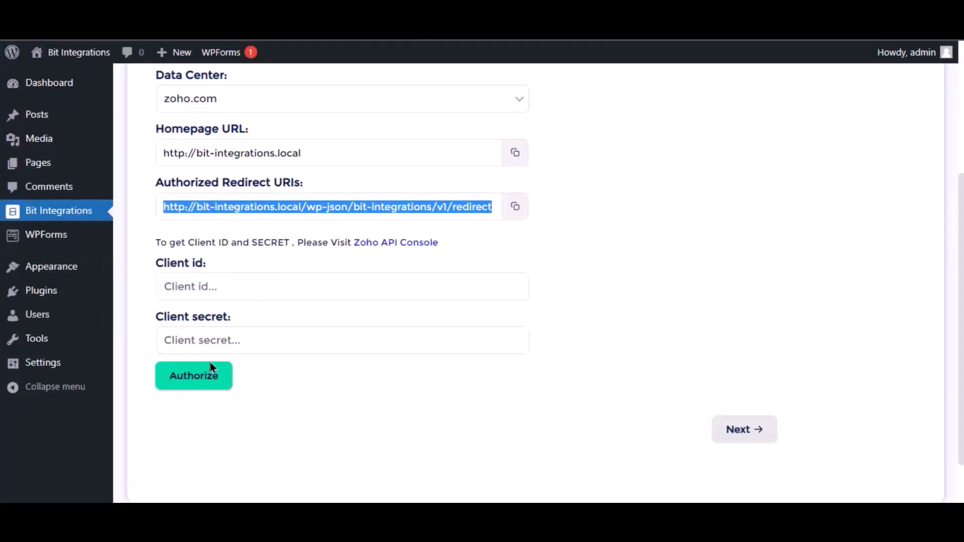
pyautogui.click(235, 286)
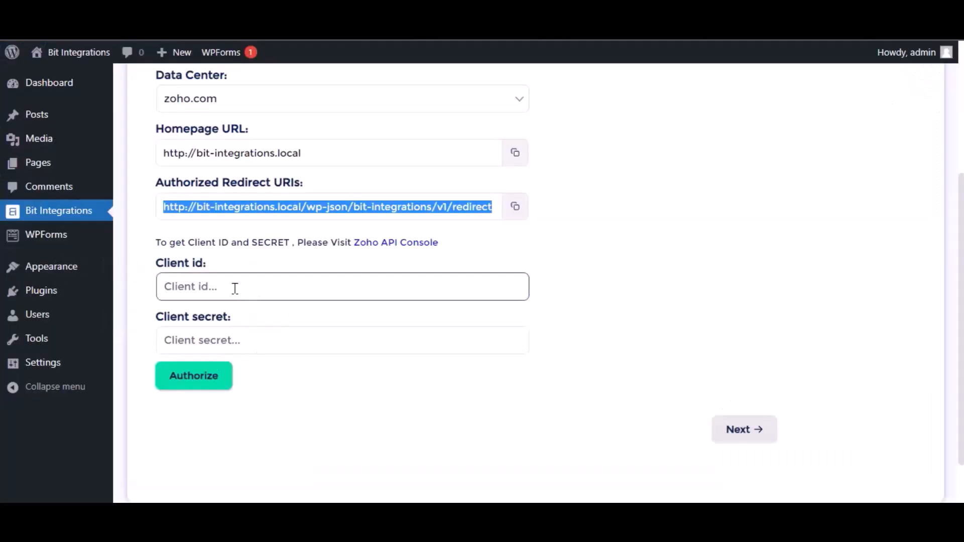
pyautogui.hotkey('ctrl', 'v')
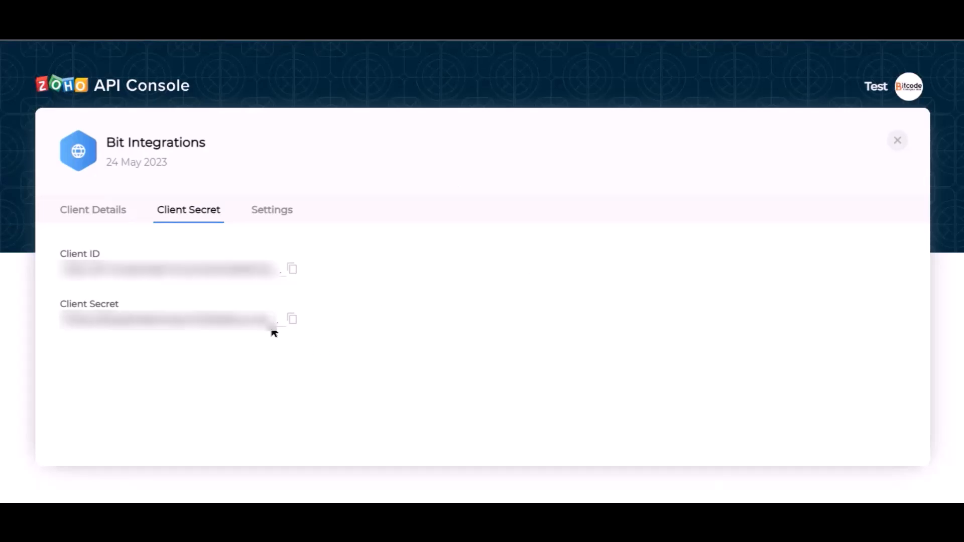
pyautogui.click(291, 319)
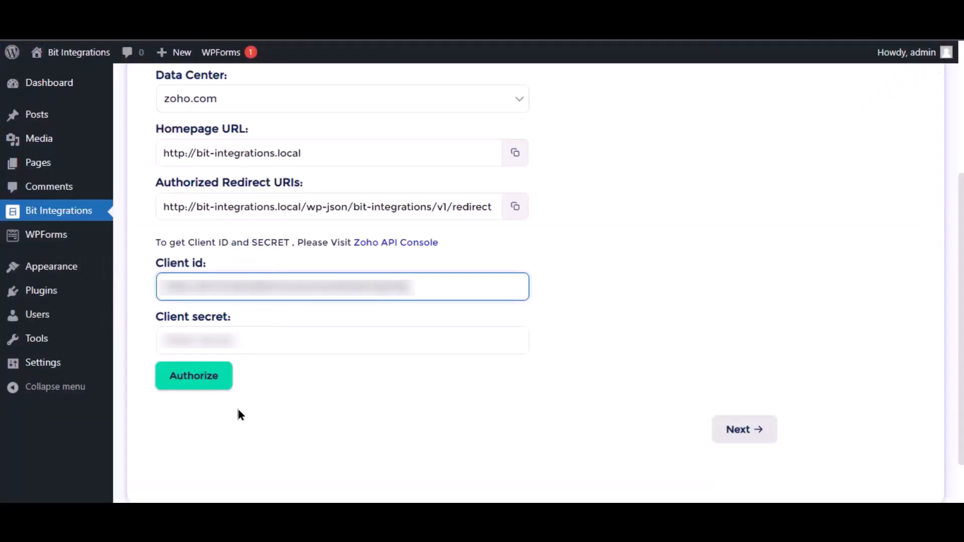
pyautogui.click(236, 341)
pyautogui.hotkey('ctrl', 'v')
pyautogui.click(309, 410)
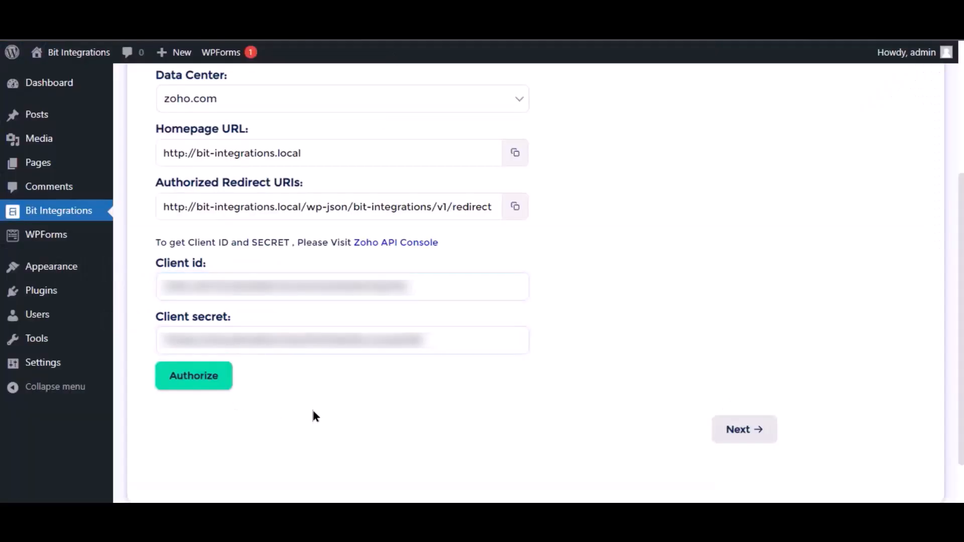
# - Authorize and accept Zoho Bigin access, then continue to the module settings
pyautogui.click(205, 388)
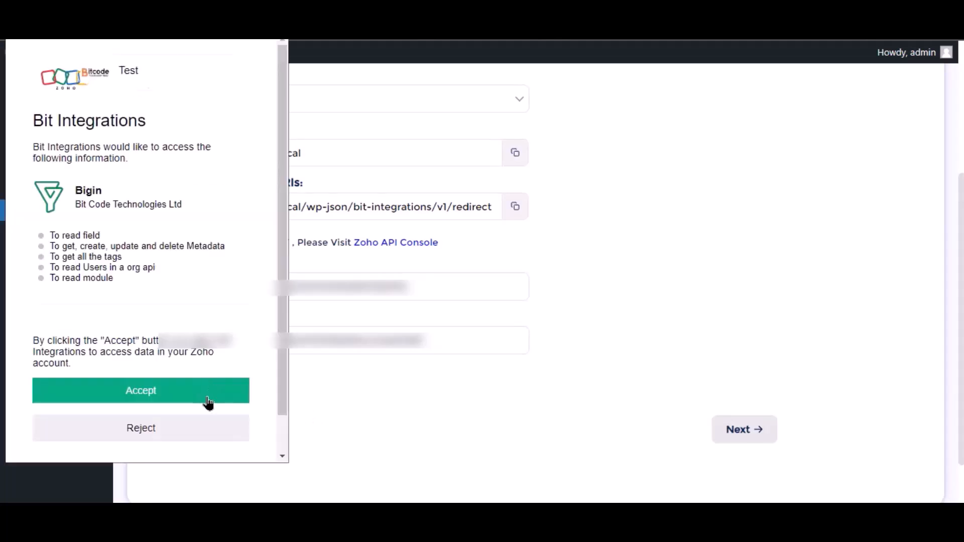
pyautogui.click(191, 402)
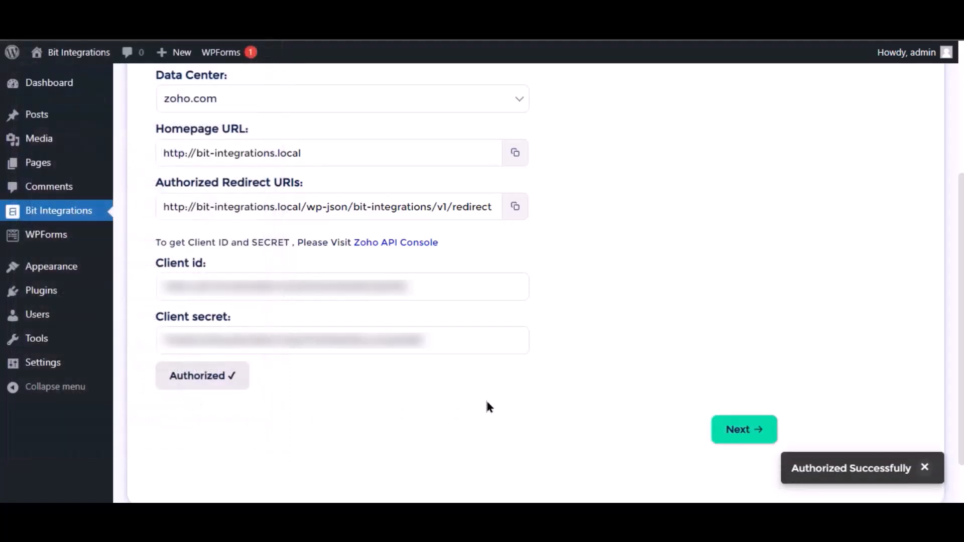
pyautogui.click(753, 433)
# - Choose the Contacts module and map the form's Name field to Last Name
pyautogui.click(454, 189)
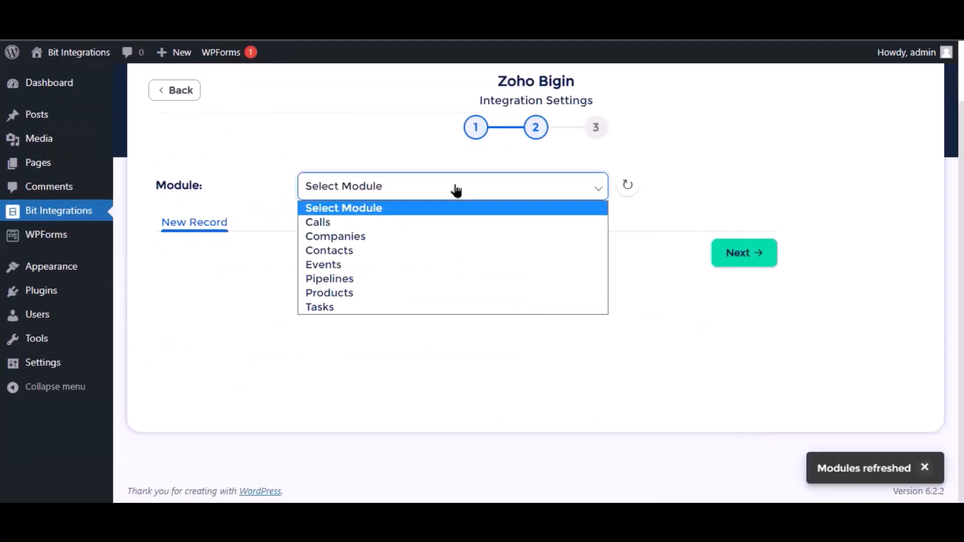
pyautogui.click(350, 254)
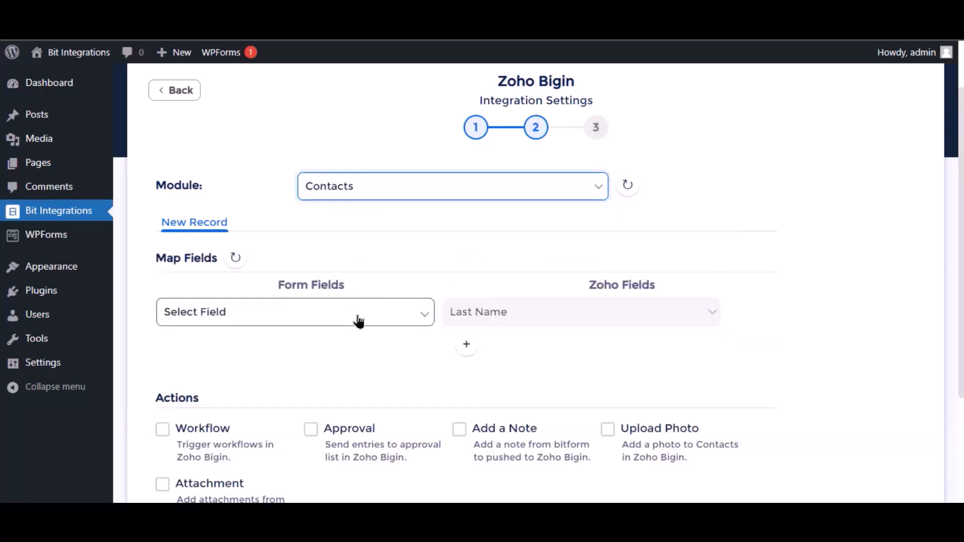
pyautogui.click(359, 322)
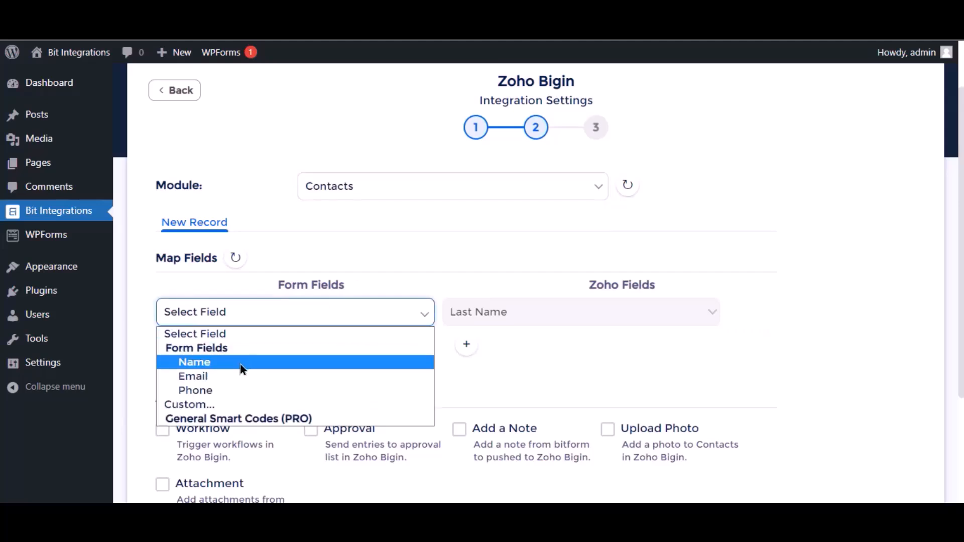
pyautogui.click(241, 365)
# - Add a mapping row sending the form's Email field to Bigin's Email
pyautogui.click(468, 346)
pyautogui.click(297, 345)
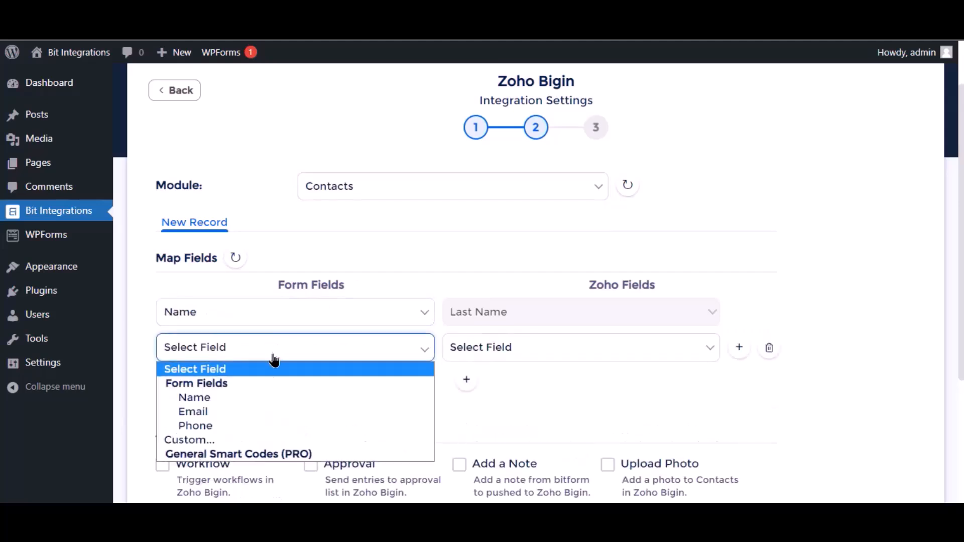
pyautogui.click(245, 410)
pyautogui.click(548, 354)
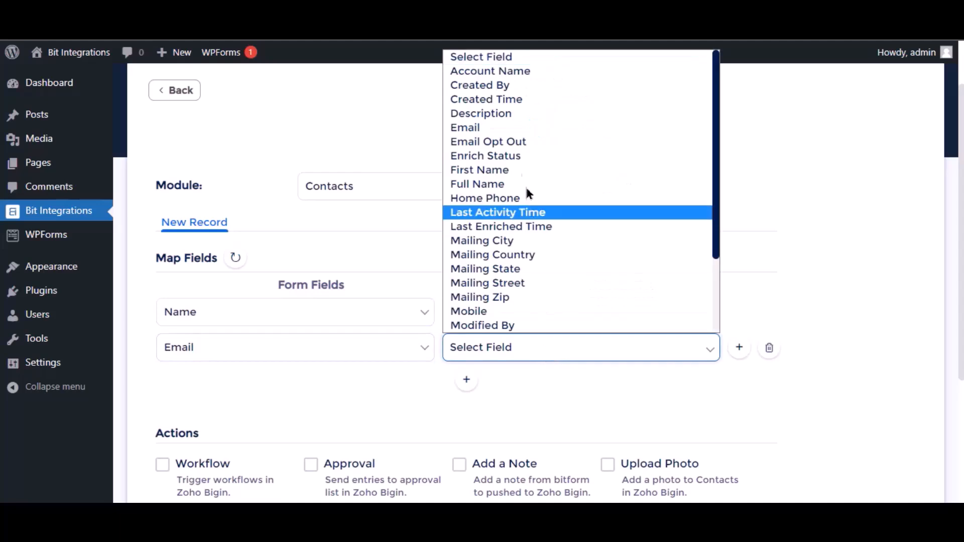
pyautogui.click(496, 132)
pyautogui.scroll(-4, 422, 392)
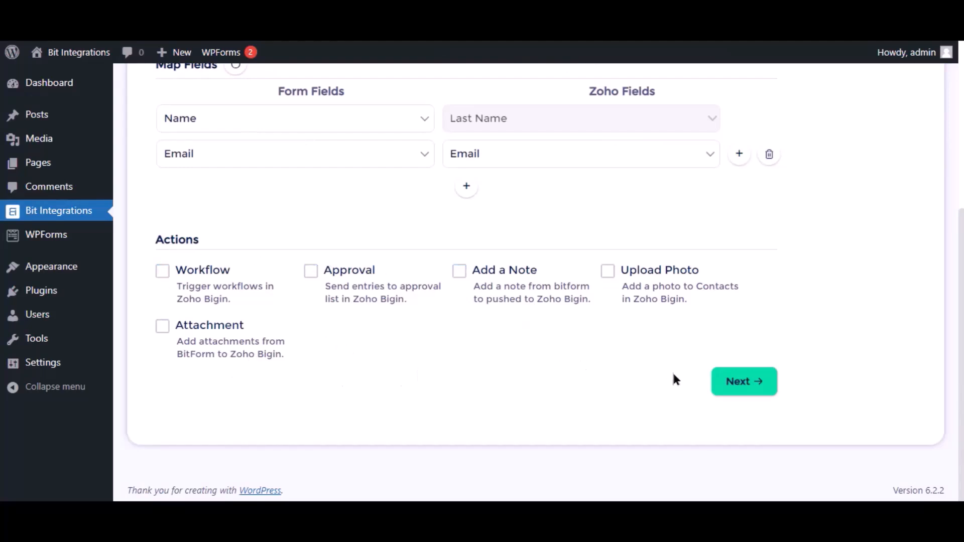
# - Finish and save the integration, then type 'Bit Integrations' into the live form's Name field
pyautogui.click(747, 383)
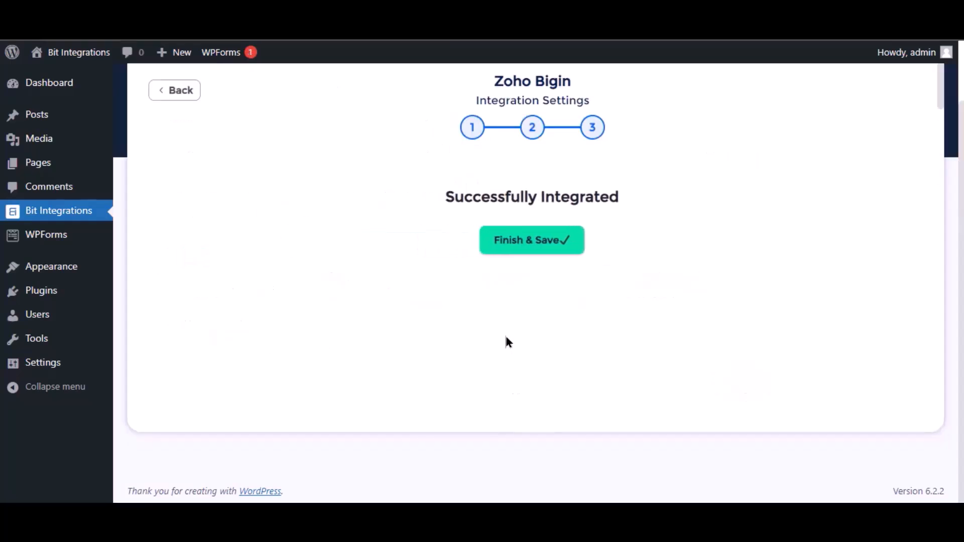
pyautogui.click(513, 251)
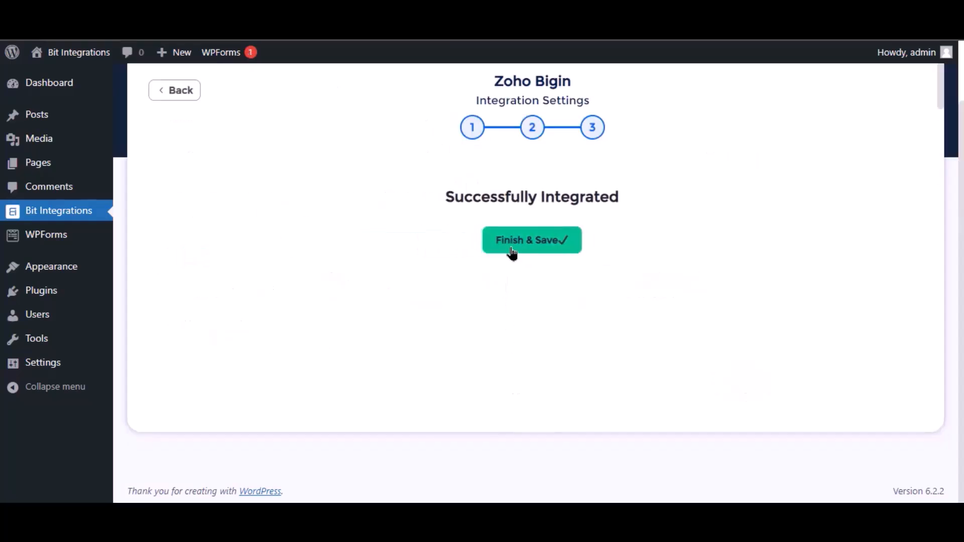
pyautogui.write('Bi')
pyautogui.write('t Integrations')
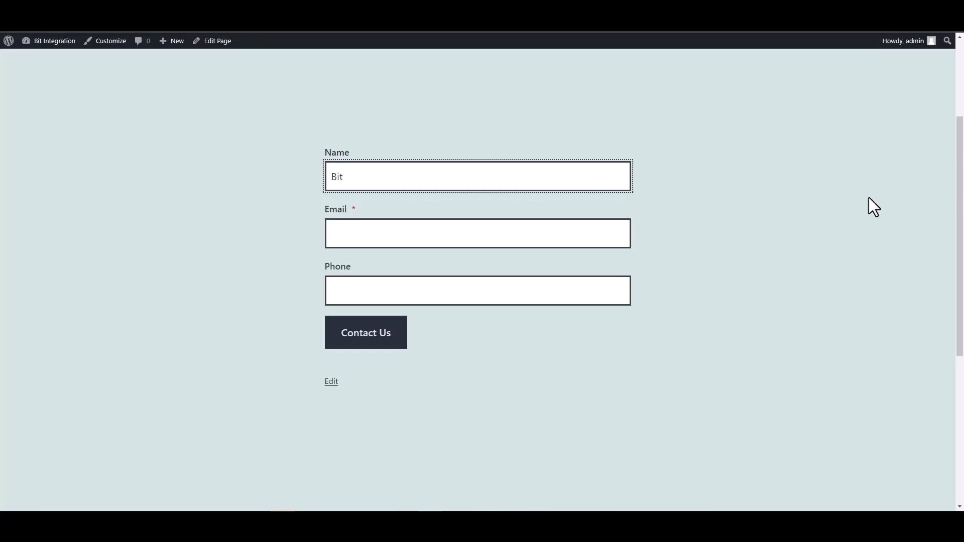
# - Enter a support e-mail and a phone number in the form and submit it
pyautogui.click(622, 233)
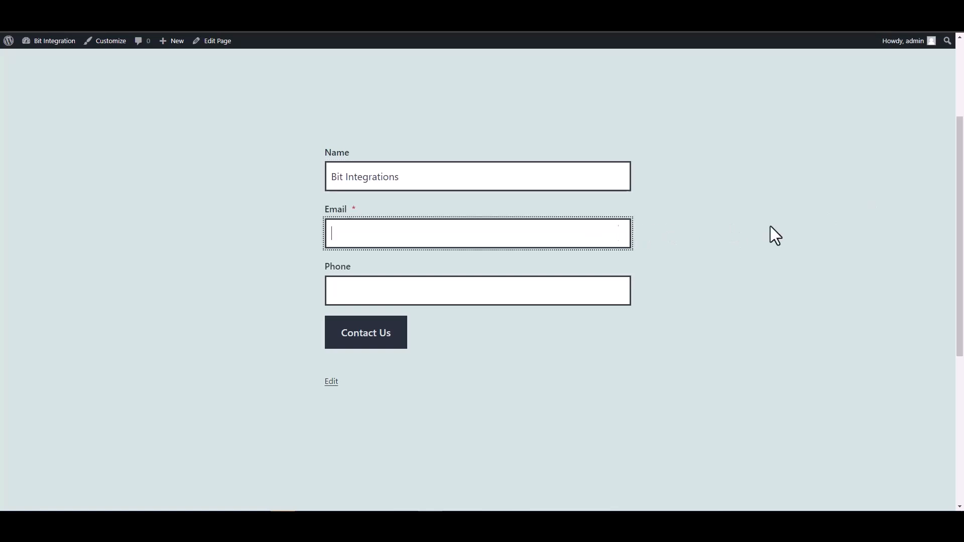
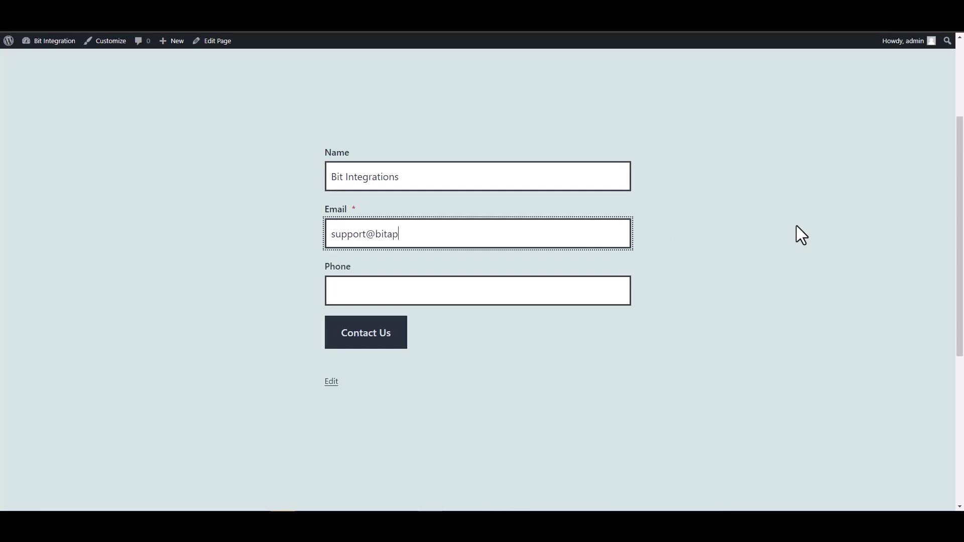
pyautogui.click(585, 299)
pyautogui.write('444555666')
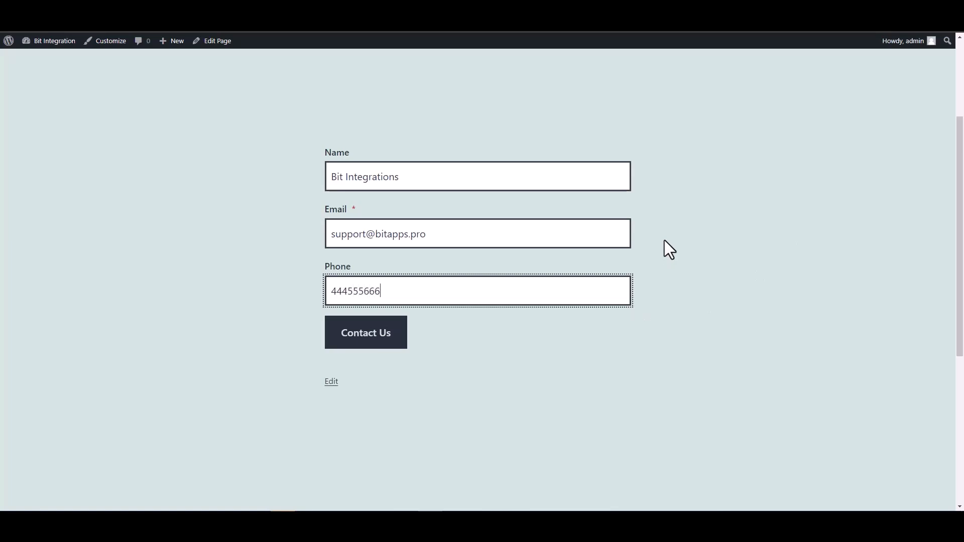
pyautogui.click(401, 335)
# - Reload the Bigin Contacts page to look for the new Bit Integrations contact
pyautogui.scroll(-2, 614, 299)
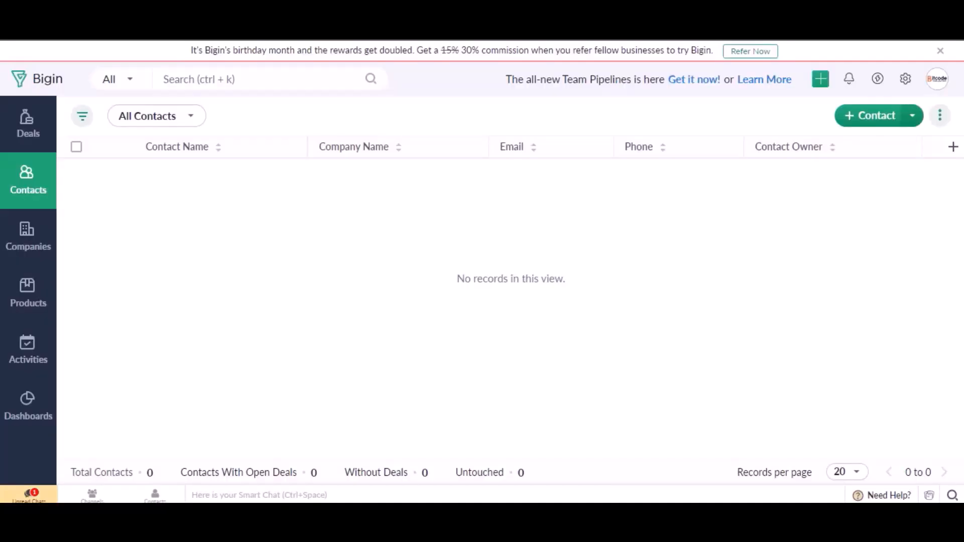
pyautogui.click(61, 27)
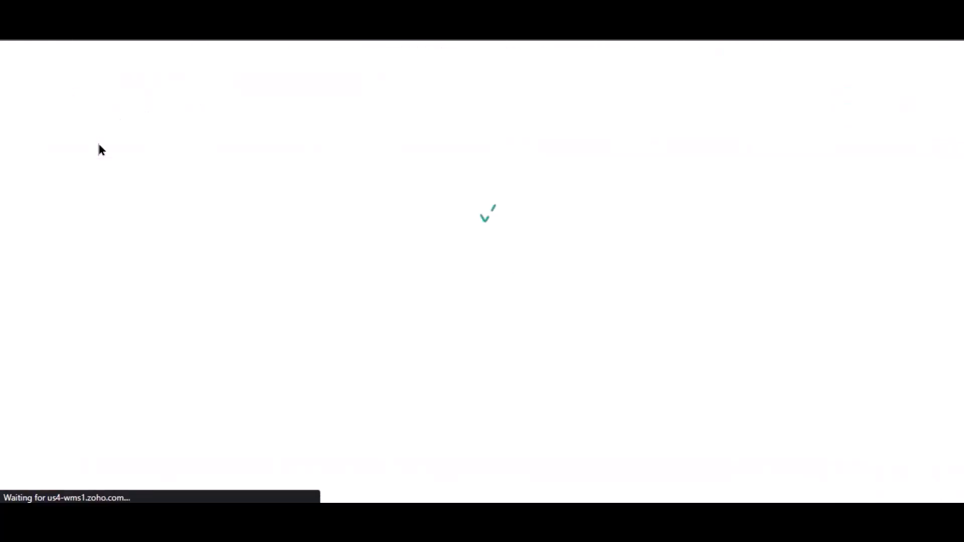